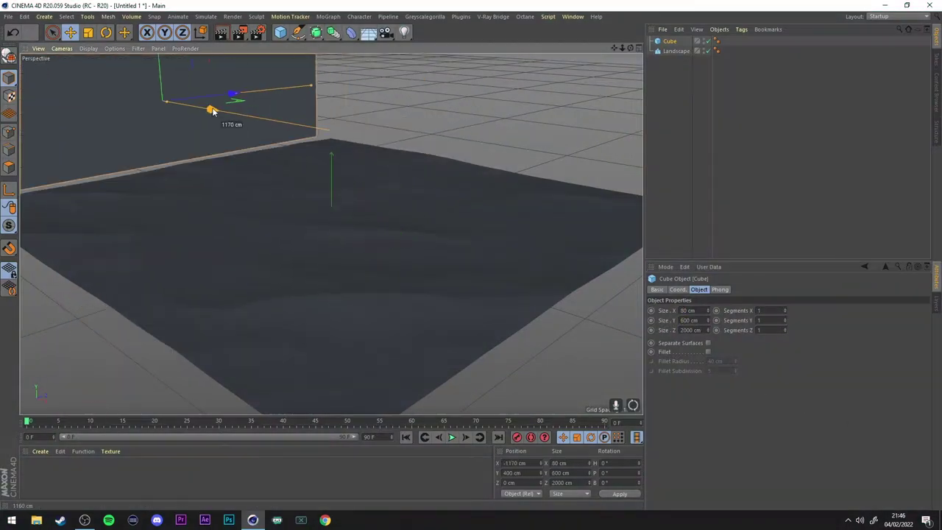
Slide the 80×600×2000 cm cube wall along X to the landscape floor's edge.
{"action": "left_click_drag", "start_coordinate": [212, 110], "coordinate": [296, 162]}
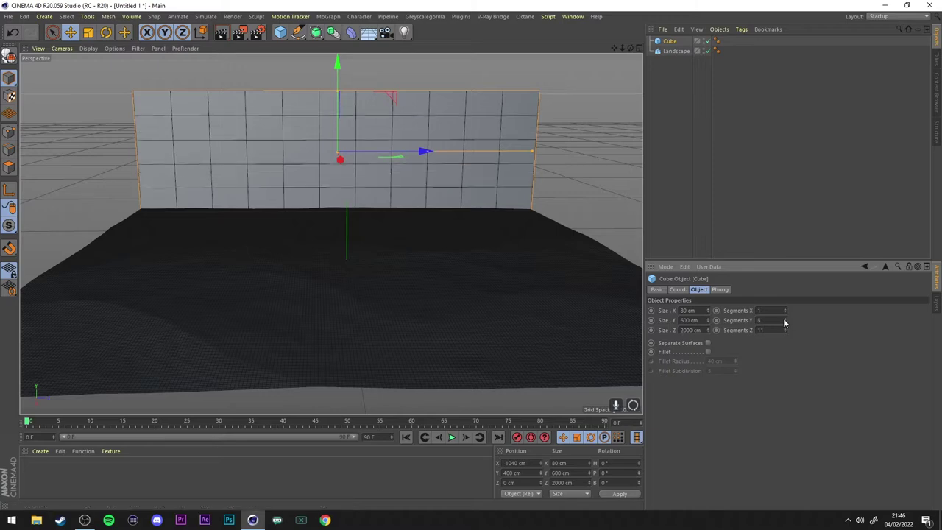
Cut window polygons out of the wall and bridge the edges to close the pillar faces.
{"action": "left_click", "coordinate": [7, 77]}
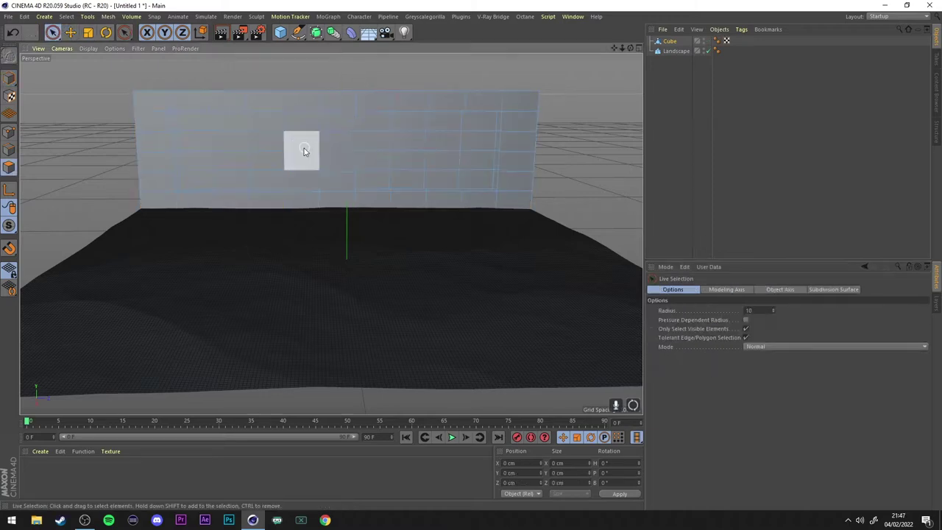
{"action": "scroll", "coordinate": [388, 173], "scroll_direction": "up", "scroll_amount": 5}
{"action": "right_click", "coordinate": [214, 210]}
{"action": "left_click", "coordinate": [245, 383]}
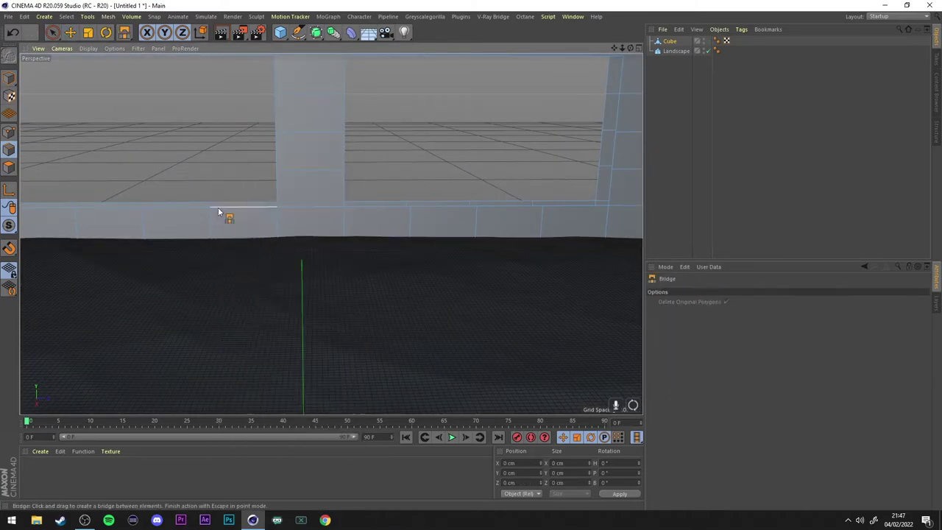
{"action": "left_click_drag", "start_coordinate": [624, 71], "coordinate": [499, 87], "text": "alt"}
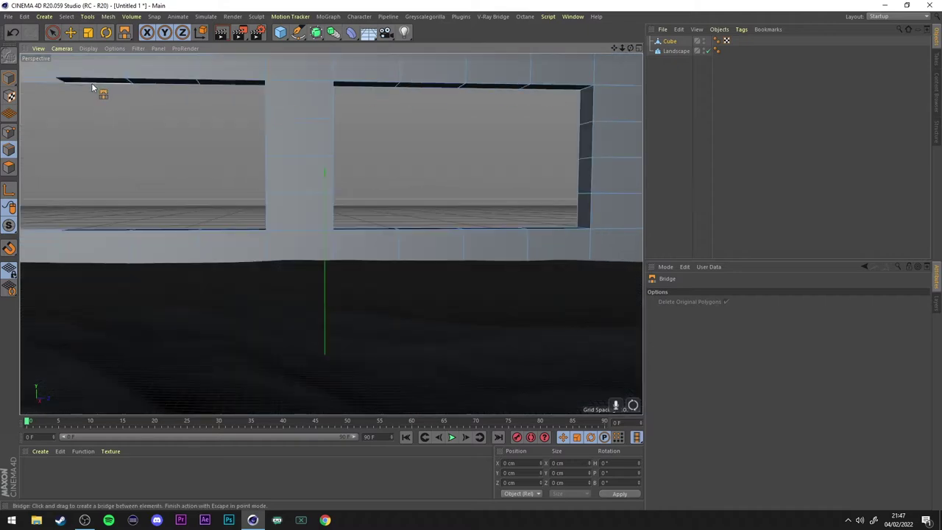
{"action": "mouse_move", "coordinate": [92, 88]}
{"action": "left_mouse_down", "text": "alt"}
{"action": "mouse_move", "coordinate": [269, 142]}
{"action": "mouse_move", "coordinate": [330, 231]}
{"action": "mouse_move", "coordinate": [52, 110]}
{"action": "left_mouse_up", "text": "alt"}
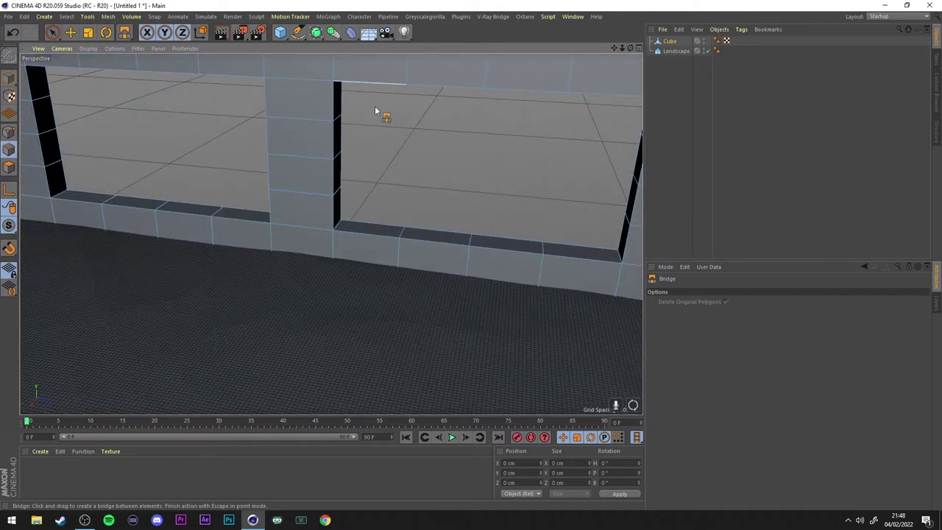
{"action": "mouse_move", "coordinate": [376, 110]}
{"action": "left_mouse_down", "text": "alt"}
{"action": "mouse_move", "coordinate": [330, 231]}
{"action": "mouse_move", "coordinate": [201, 316]}
{"action": "mouse_move", "coordinate": [331, 232]}
{"action": "mouse_move", "coordinate": [241, 220]}
{"action": "mouse_move", "coordinate": [210, 236]}
{"action": "mouse_move", "coordinate": [330, 234]}
{"action": "mouse_move", "coordinate": [309, 221]}
{"action": "left_mouse_up", "text": "alt"}
Copy and rotate windowed walls around the floor, add a landscape ceiling, and save as FENNEC CARPARK.
{"action": "key", "text": "ctrl+c"}
{"action": "key", "text": "ctrl+v"}
{"action": "key", "text": "r"}
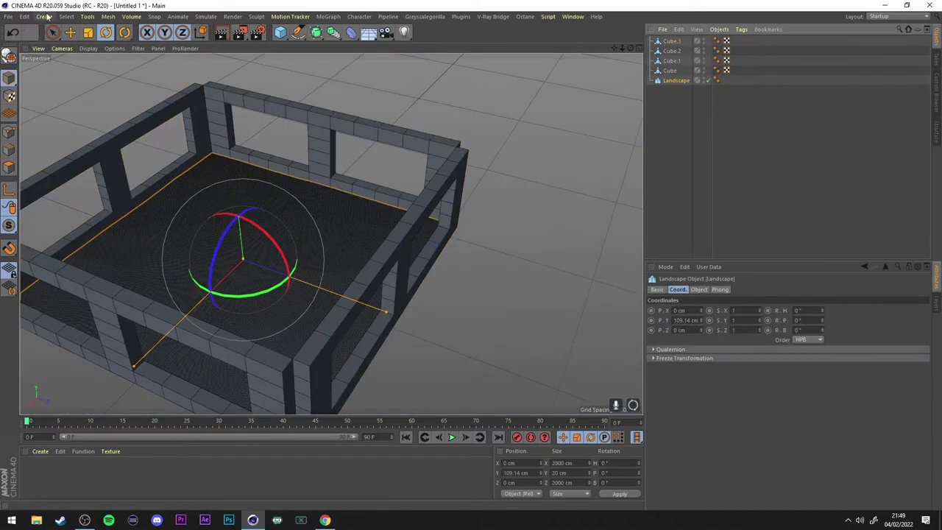
{"action": "key", "text": "ctrl+c"}
{"action": "key", "text": "ctrl+v"}
{"action": "mouse_move", "coordinate": [226, 221]}
{"action": "left_mouse_down"}
{"action": "mouse_move", "coordinate": [218, 109]}
{"action": "mouse_move", "coordinate": [331, 233]}
{"action": "mouse_move", "coordinate": [331, 175]}
{"action": "left_mouse_up"}
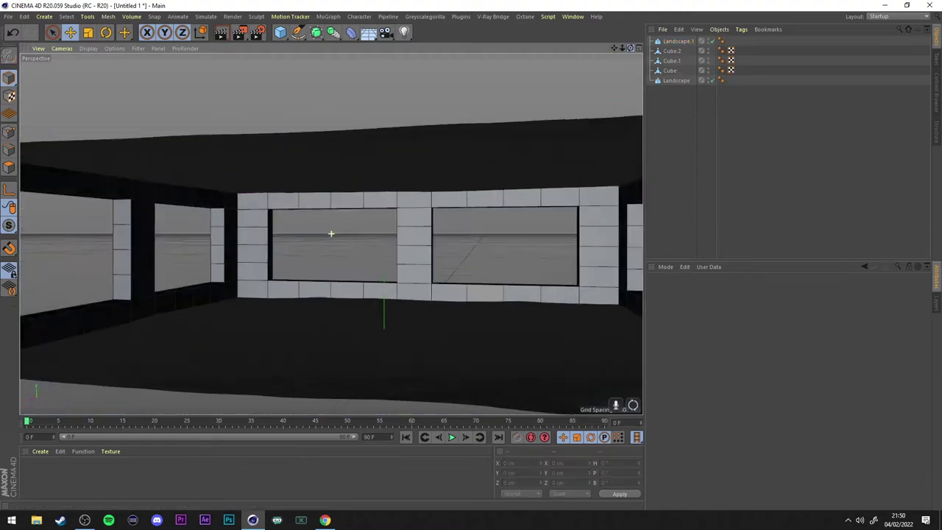
{"action": "key", "text": "ctrl+s"}
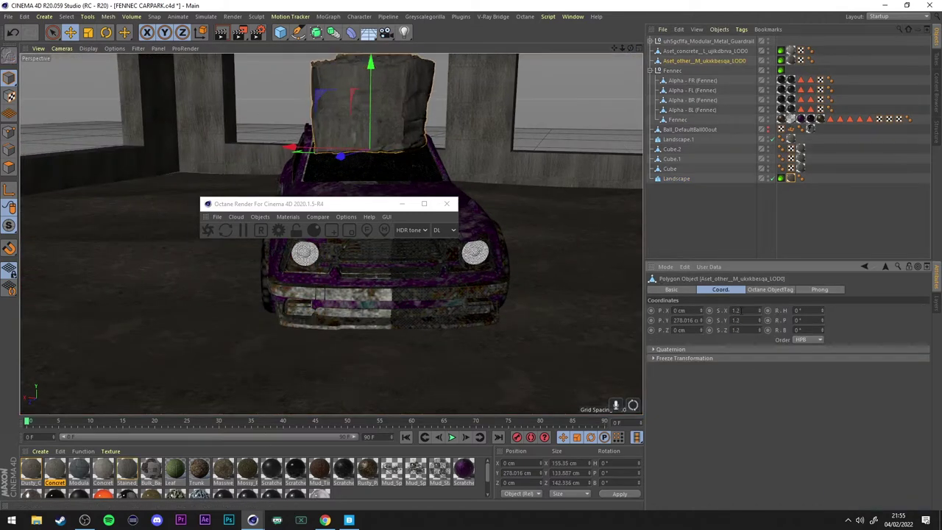
Move the concrete block to the left of the car and duplicate it.
{"action": "mouse_move", "coordinate": [404, 121]}
{"action": "left_mouse_down"}
{"action": "mouse_move", "coordinate": [147, 171]}
{"action": "mouse_move", "coordinate": [204, 177]}
{"action": "left_mouse_up"}
{"action": "key", "text": "ctrl+c"}
{"action": "key", "text": "ctrl+v"}
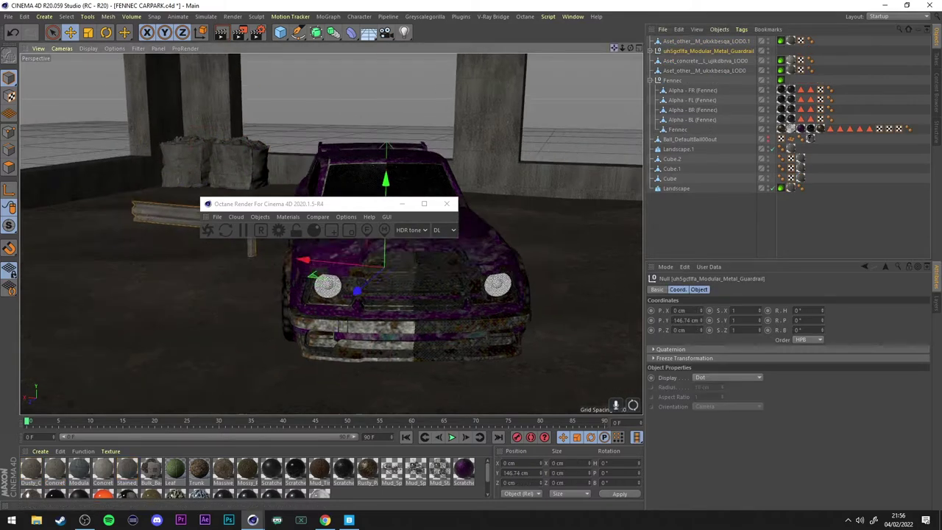
Trim the guardrail to one piece, set it along the back wall, then copy and rotate it 90°.
{"action": "key", "text": "Delete"}
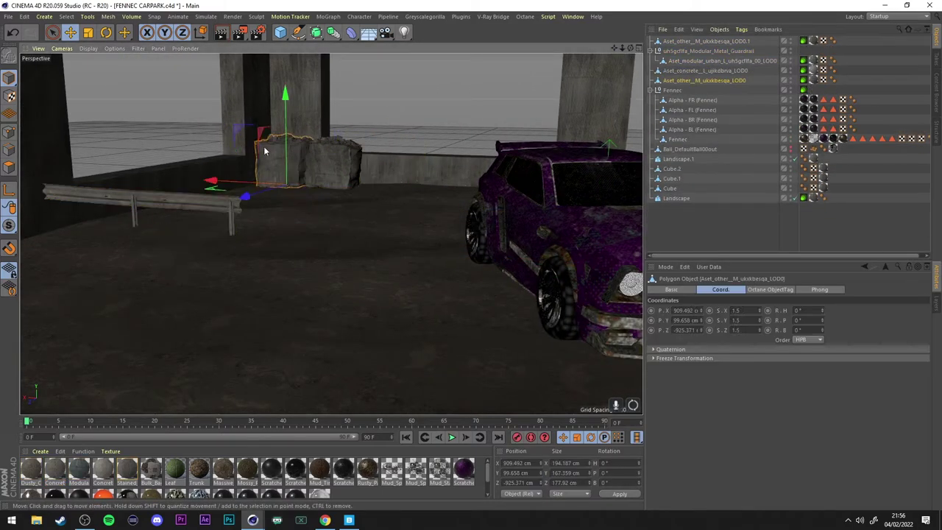
{"action": "left_click_drag", "start_coordinate": [91, 132], "coordinate": [90, 145]}
{"action": "mouse_move", "coordinate": [151, 219]}
{"action": "left_mouse_down"}
{"action": "mouse_move", "coordinate": [270, 191]}
{"action": "mouse_move", "coordinate": [82, 237]}
{"action": "left_mouse_up"}
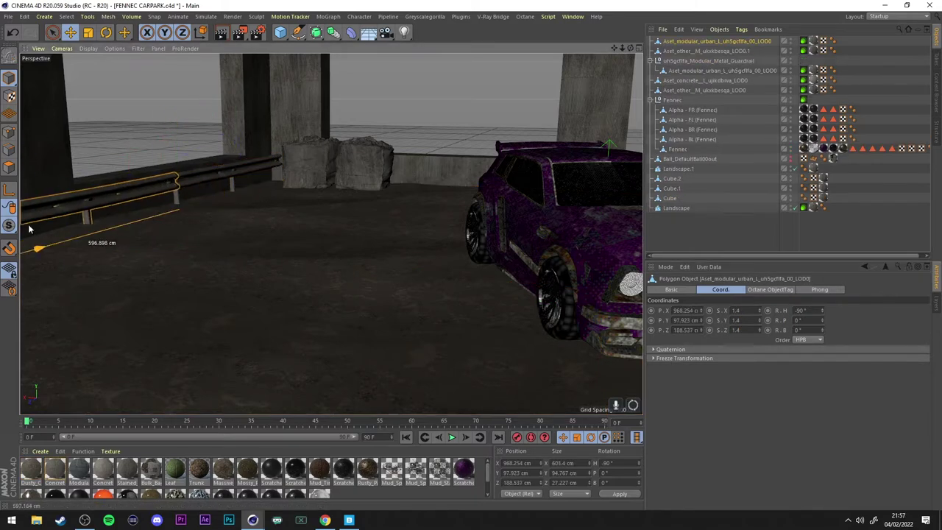
{"action": "left_click_drag", "start_coordinate": [615, 48], "coordinate": [614, 50]}
{"action": "key", "text": "r"}
{"action": "left_click_drag", "start_coordinate": [145, 222], "coordinate": [58, 189]}
{"action": "key", "text": "e"}
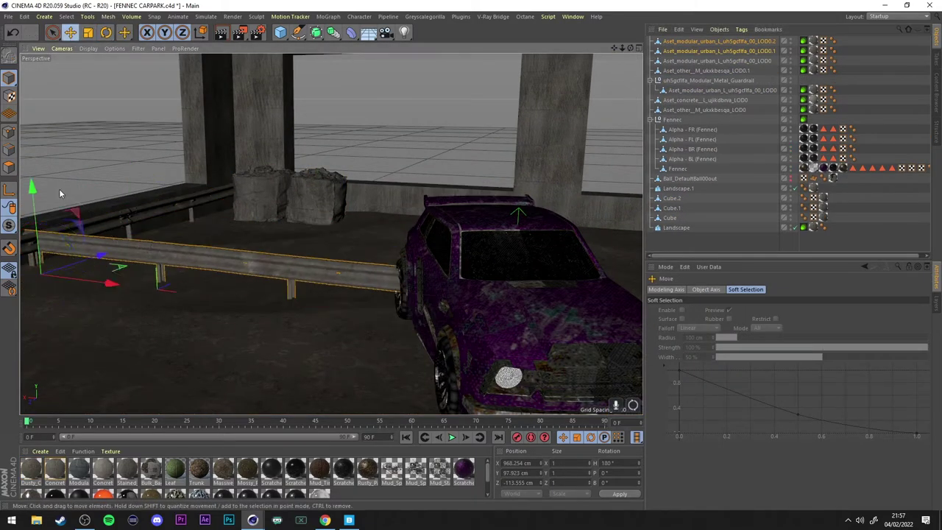
{"action": "key", "text": "o"}
{"action": "scroll", "coordinate": [453, 199], "scroll_direction": "down", "scroll_amount": 3}
{"action": "left_click", "coordinate": [682, 61]}
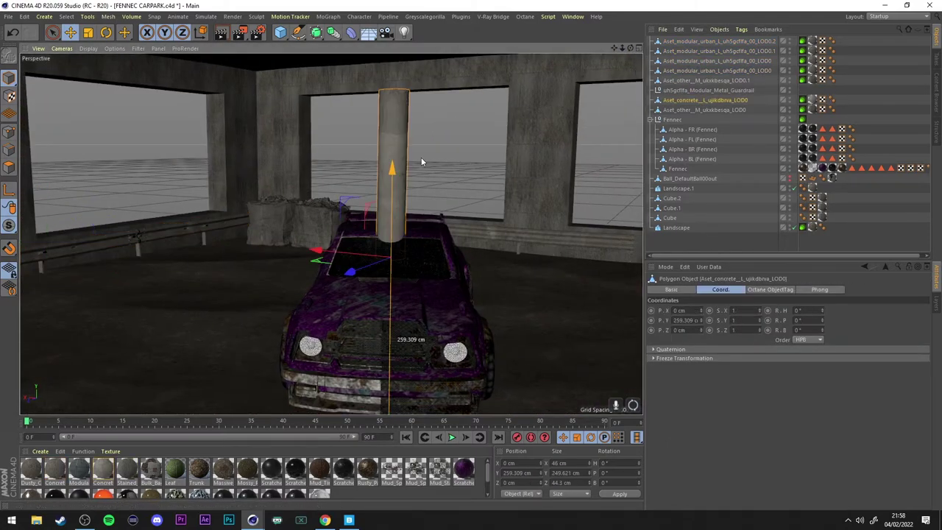
Scale the concrete pillar to 2.4, add copies at P.X ±700, and switch to the asset library.
{"action": "left_click", "coordinate": [698, 101]}
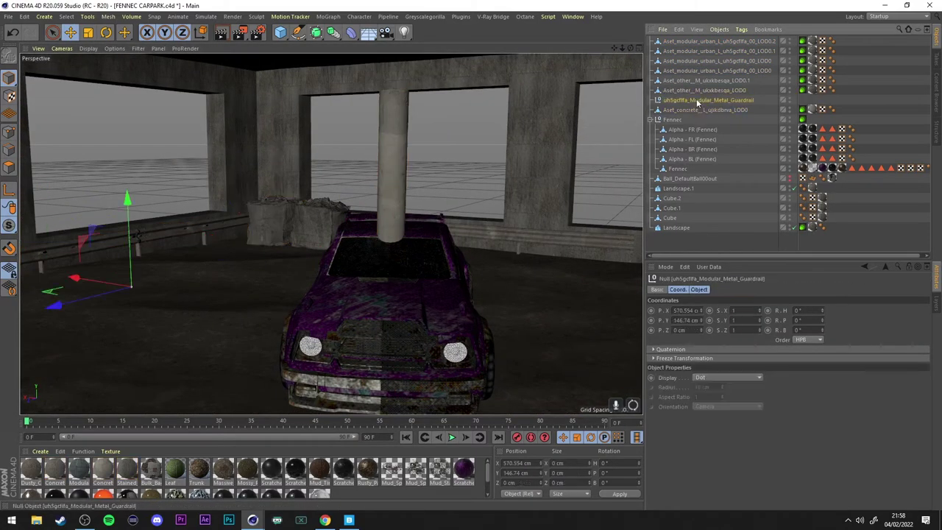
{"action": "key", "text": "ctrl+z"}
{"action": "key", "text": "ctrl+z"}
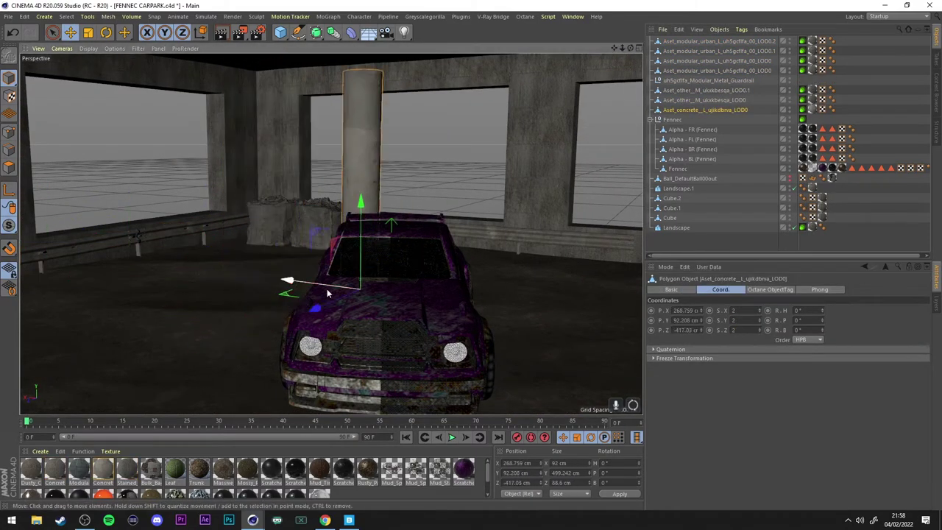
{"action": "key", "text": "ctrl+z"}
{"action": "key", "text": "ctrl+z"}
{"action": "key", "text": "ctrl+z"}
{"action": "type", "text": "-500"}
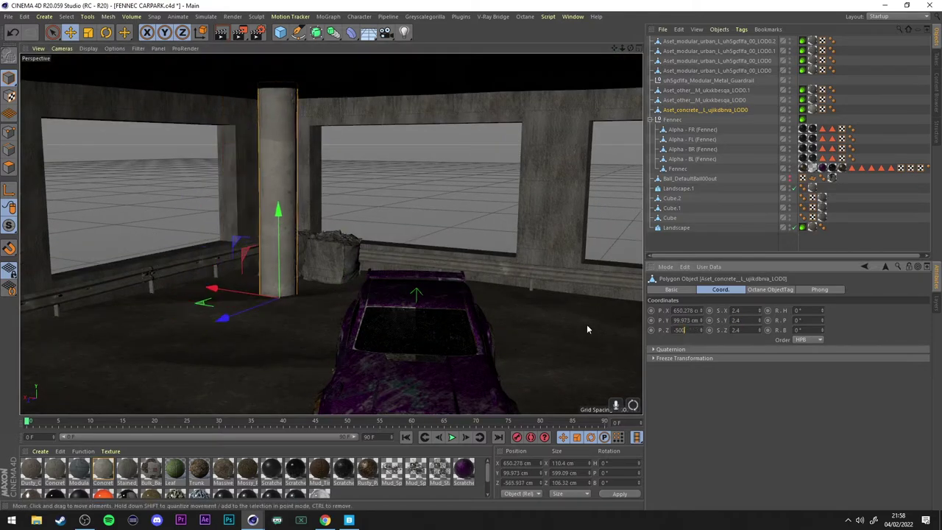
{"action": "key", "text": "ctrl+y"}
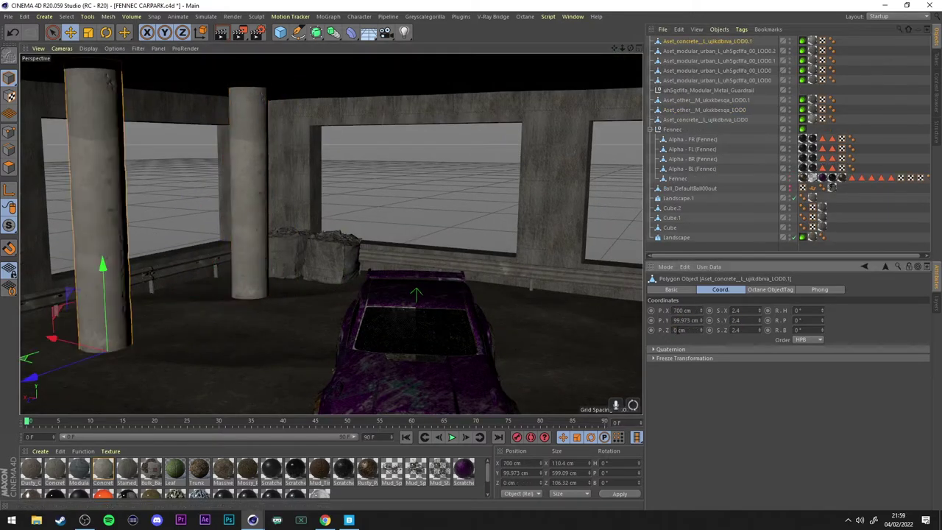
{"action": "key", "text": "ctrl+y"}
{"action": "key", "text": "ctrl+y"}
{"action": "key", "text": "ctrl+y"}
{"action": "key", "text": "ctrl+y"}
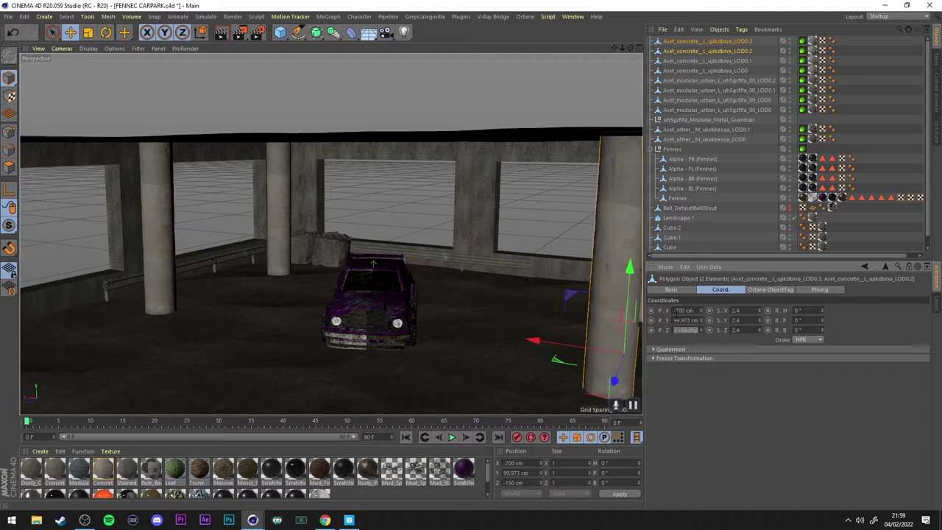
{"action": "key", "text": "ctrl+z"}
{"action": "key", "text": "ctrl+z"}
{"action": "key", "text": "alt+Tab"}
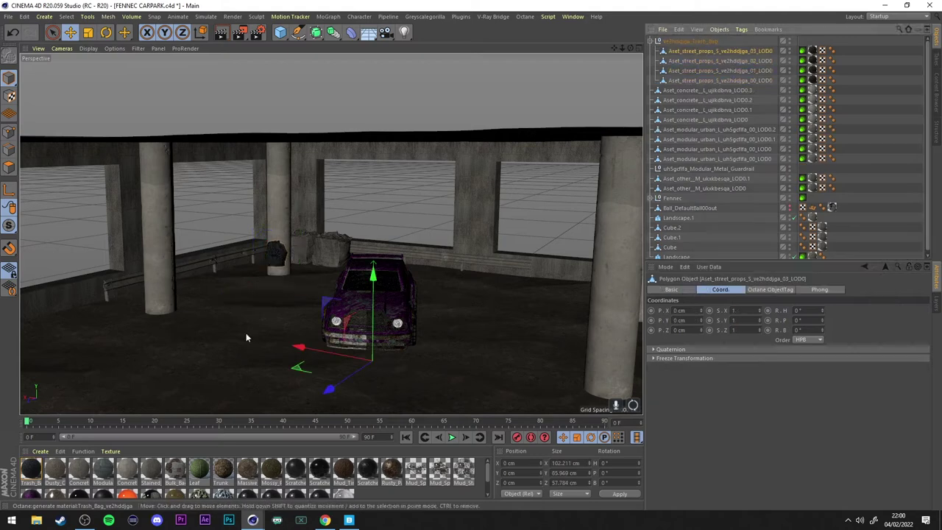
Position the trash bags by the back wall, resting on the floor, lifting one slightly.
{"action": "left_click_drag", "start_coordinate": [246, 336], "coordinate": [426, 288]}
{"action": "key", "text": "o"}
{"action": "left_click_drag", "start_coordinate": [455, 215], "coordinate": [457, 231]}
{"action": "left_click", "coordinate": [705, 69]}
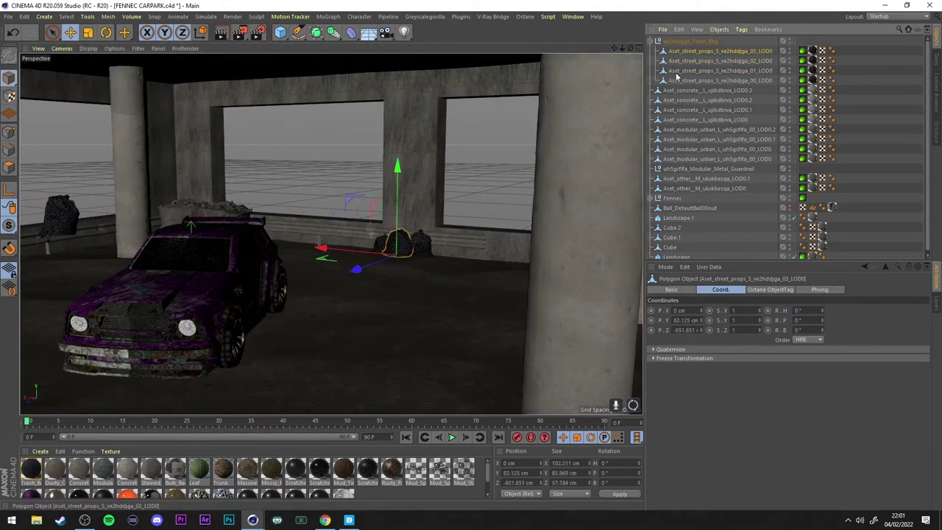
{"action": "left_click_drag", "start_coordinate": [446, 178], "coordinate": [444, 171]}
{"action": "key", "text": "o"}
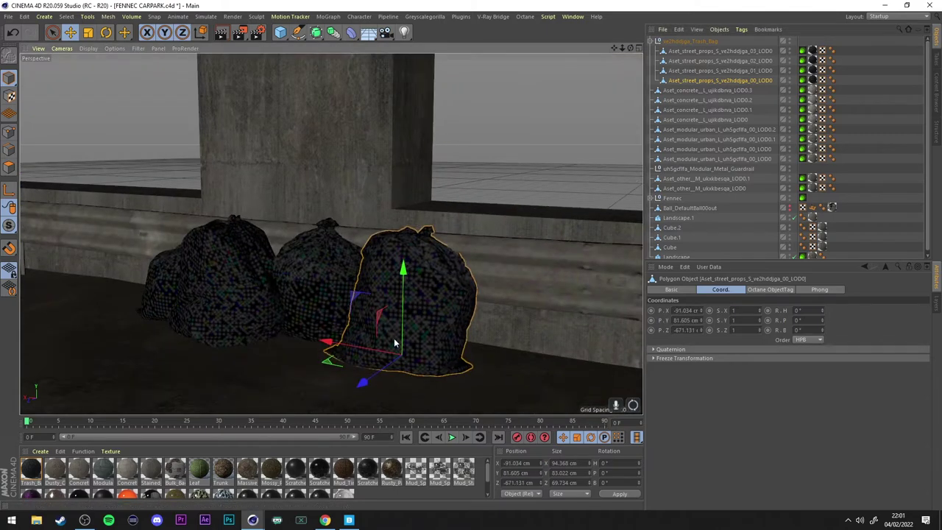
{"action": "left_click_drag", "start_coordinate": [617, 48], "coordinate": [630, 50]}
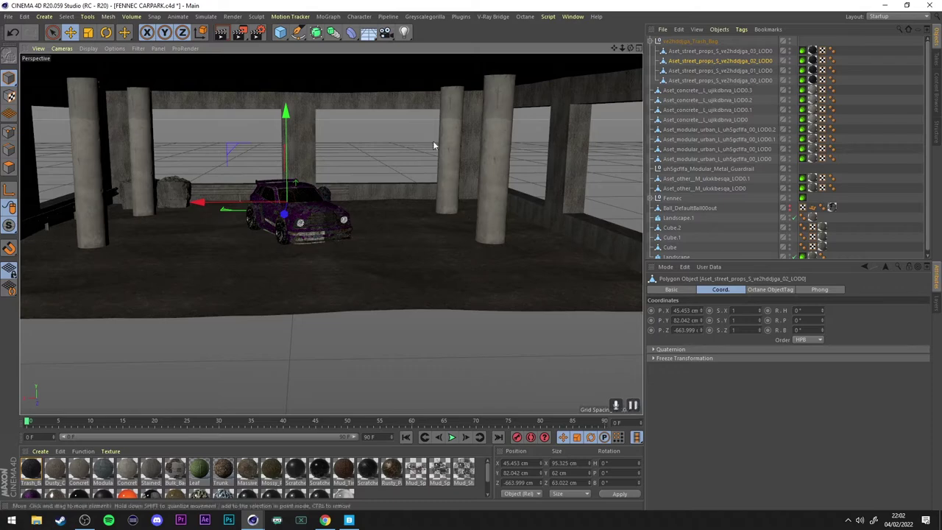
Add an OctaneCamera and view the purple car through it.
{"action": "left_click", "coordinate": [525, 16]}
{"action": "left_click", "coordinate": [549, 44]}
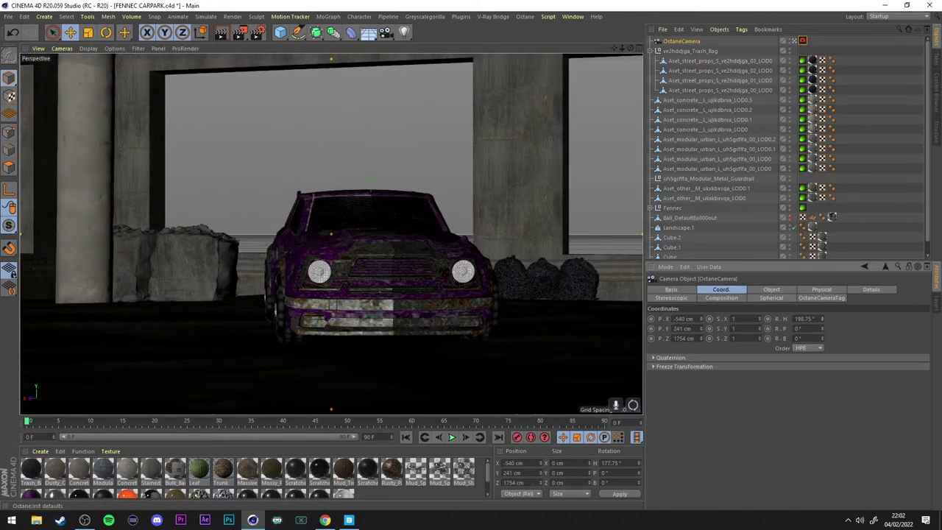
{"action": "left_click", "coordinate": [369, 265]}
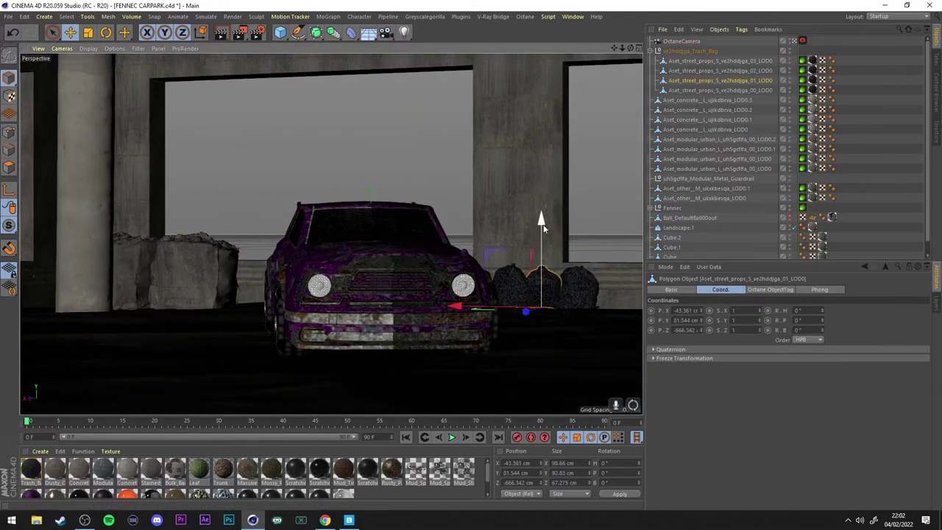
Add an OctaneSky with an HDRI Link Plus tag and browse the Ultimate Skies 4K library.
{"action": "left_click", "coordinate": [525, 17]}
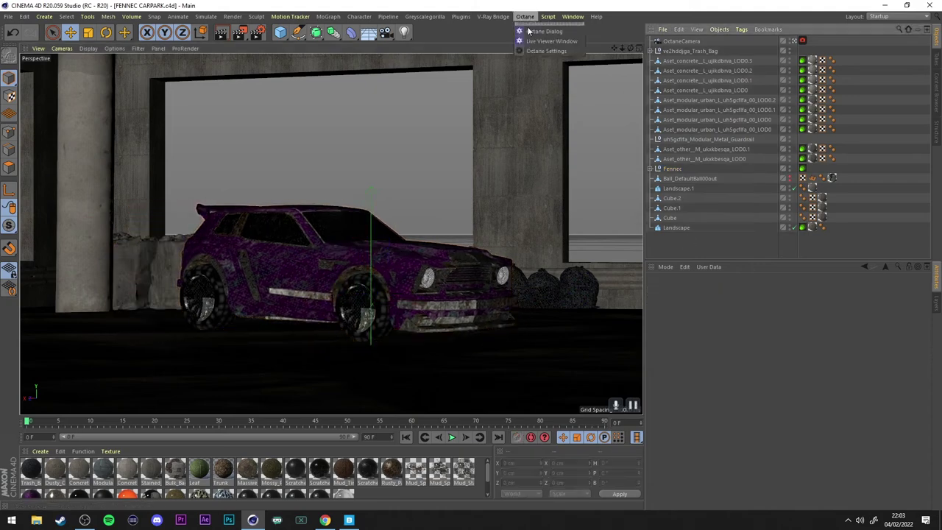
{"action": "left_click", "coordinate": [551, 41]}
{"action": "left_click_drag", "start_coordinate": [799, 34], "coordinate": [803, 41]}
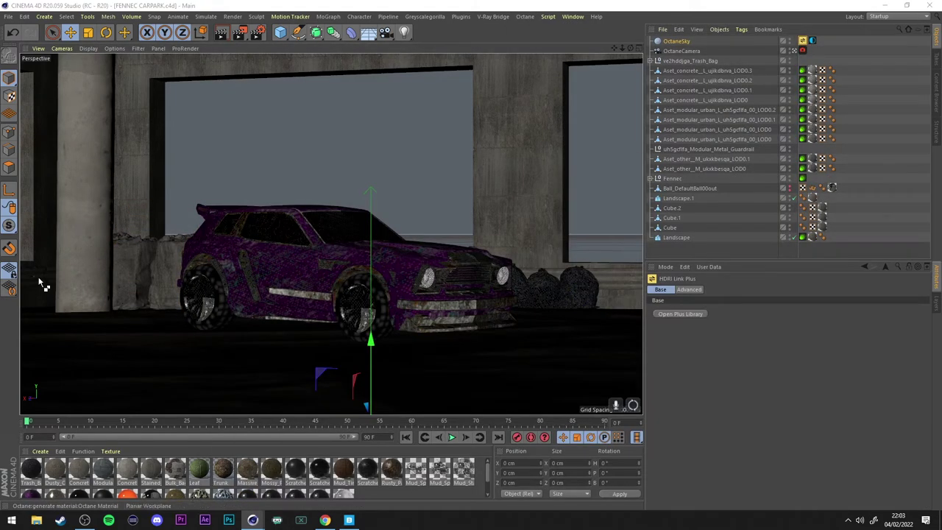
{"action": "left_click", "coordinate": [680, 314]}
{"action": "scroll", "coordinate": [521, 230], "scroll_direction": "down", "scroll_amount": 2}
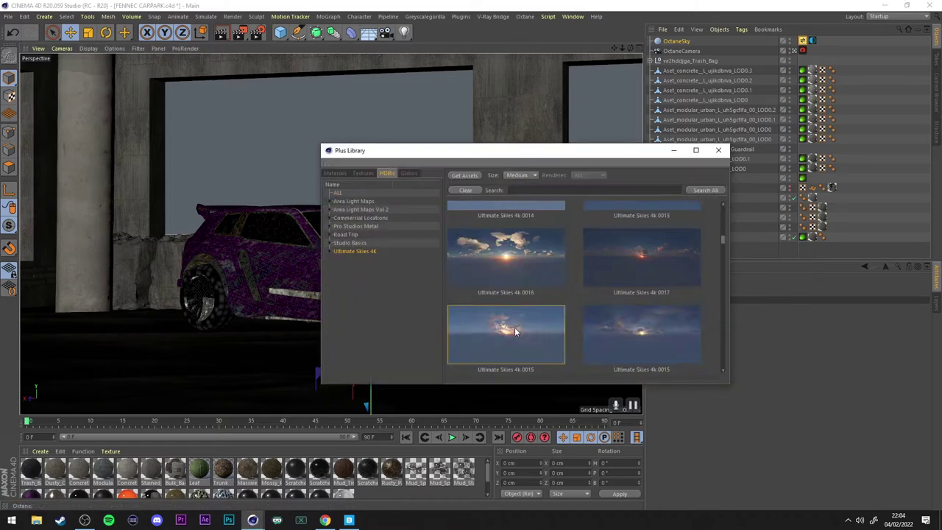
{"action": "scroll", "coordinate": [634, 302], "scroll_direction": "down", "scroll_amount": 2}
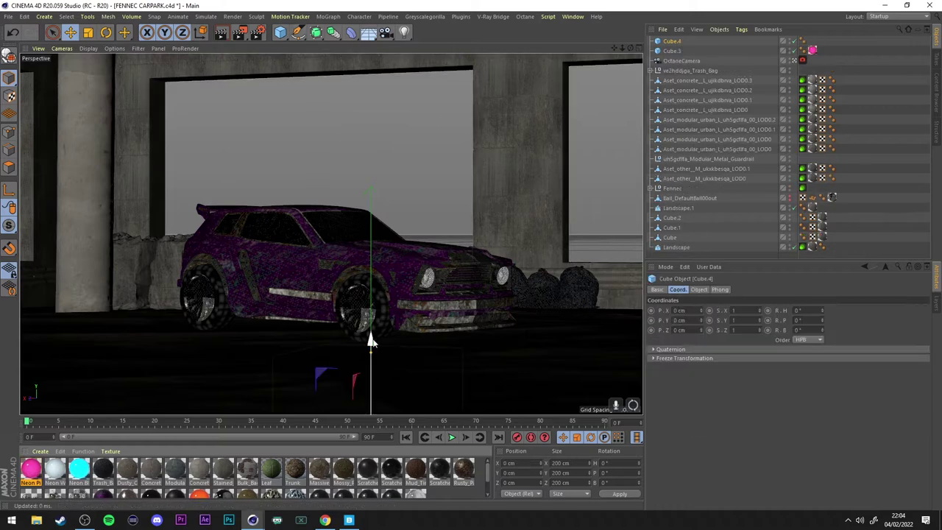
Move the new cube out along X and give it the Neon White material.
{"action": "mouse_move", "coordinate": [360, 238]}
{"action": "left_mouse_down", "text": "ctrl"}
{"action": "mouse_move", "coordinate": [368, 103]}
{"action": "mouse_move", "coordinate": [413, 103]}
{"action": "left_mouse_up", "text": "ctrl"}
{"action": "left_click_drag", "start_coordinate": [54, 469], "coordinate": [809, 42]}
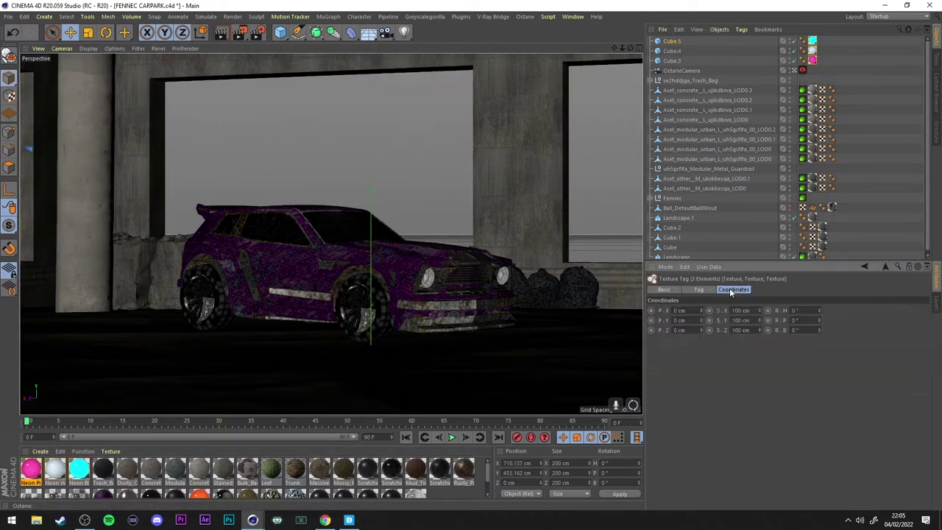
{"action": "left_click", "coordinate": [691, 417]}
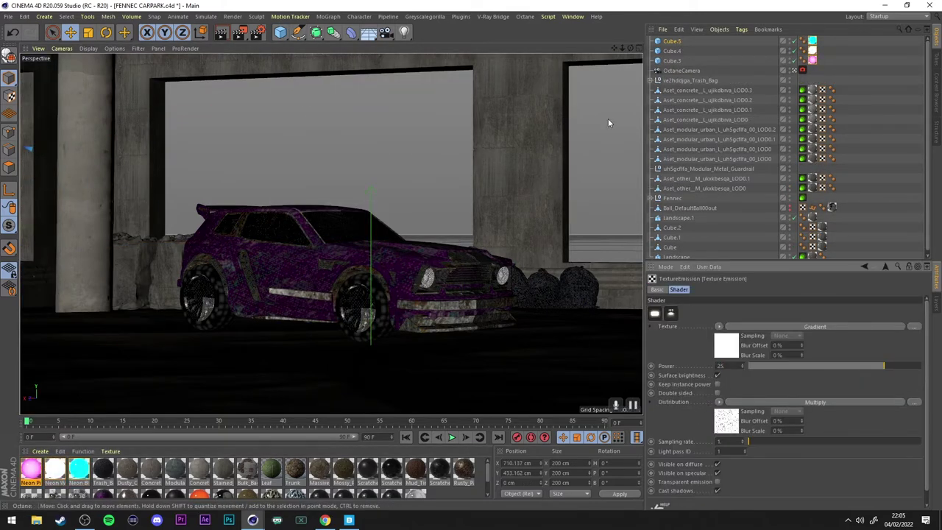
Set the Modular_Metal_Guardrail material type to Glossy and open the HDRI Plus Library.
{"action": "double_click", "coordinate": [127, 469]}
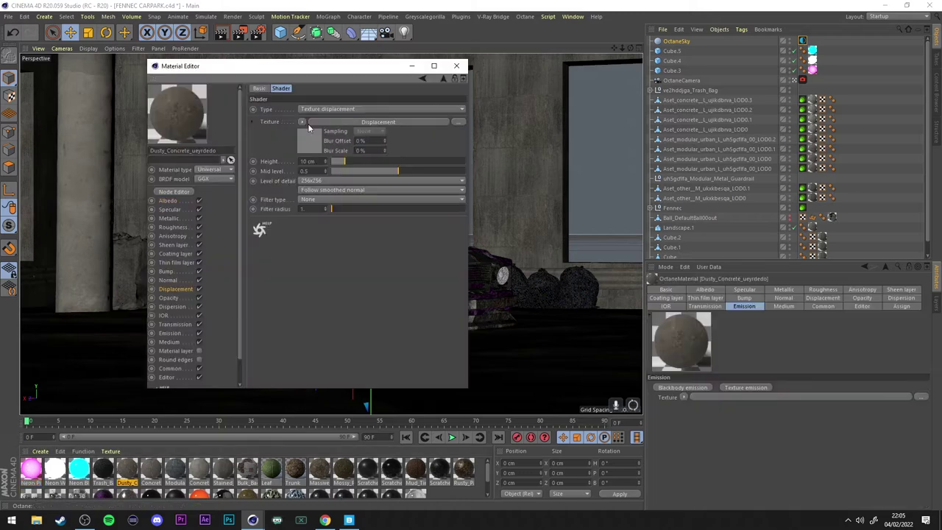
{"action": "double_click", "coordinate": [104, 472]}
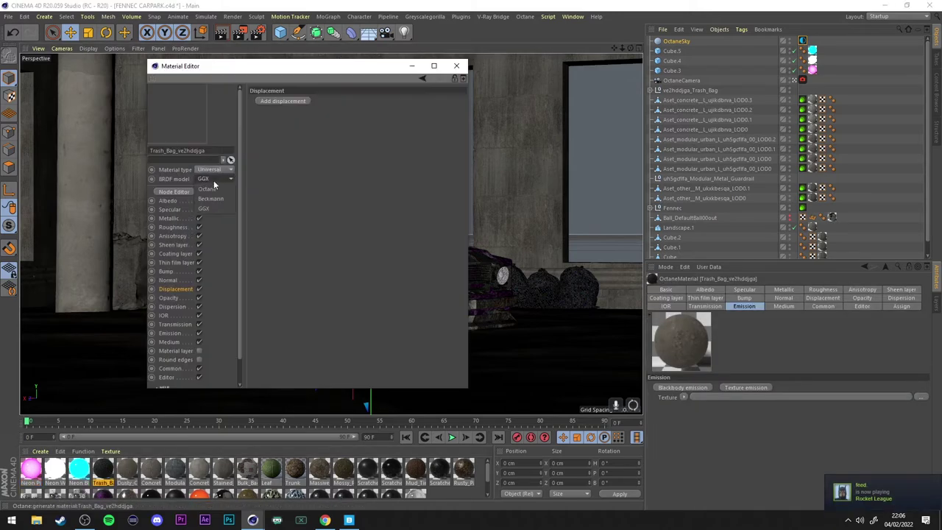
{"action": "double_click", "coordinate": [175, 471]}
{"action": "left_click", "coordinate": [212, 178]}
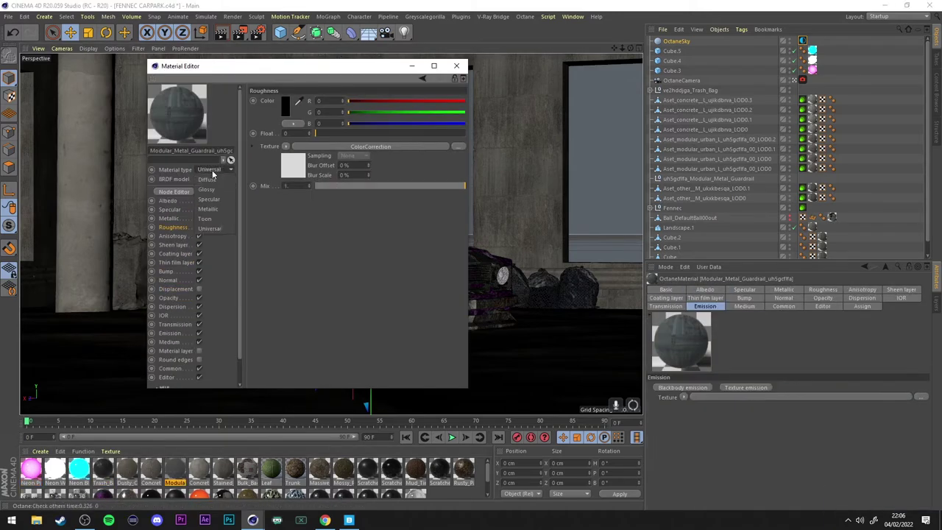
{"action": "left_click", "coordinate": [207, 190]}
{"action": "left_click", "coordinate": [456, 65]}
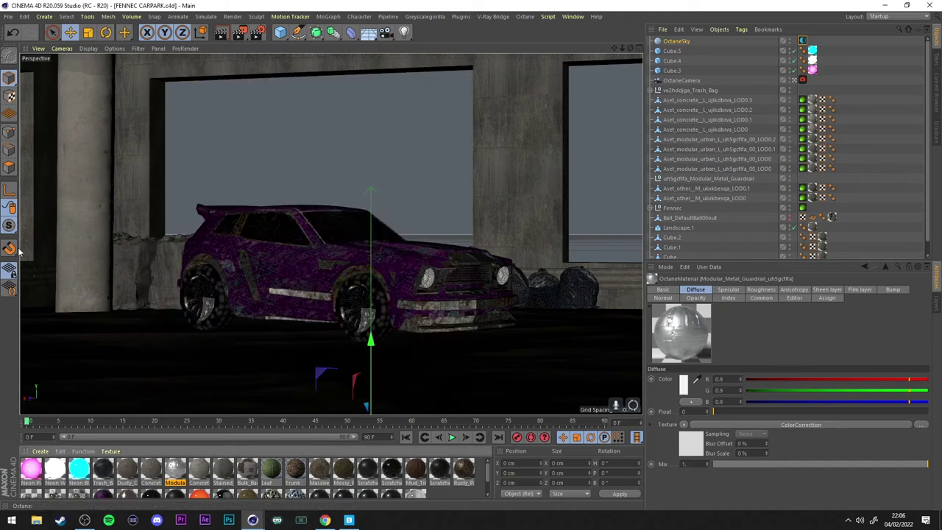
{"action": "left_click", "coordinate": [802, 40]}
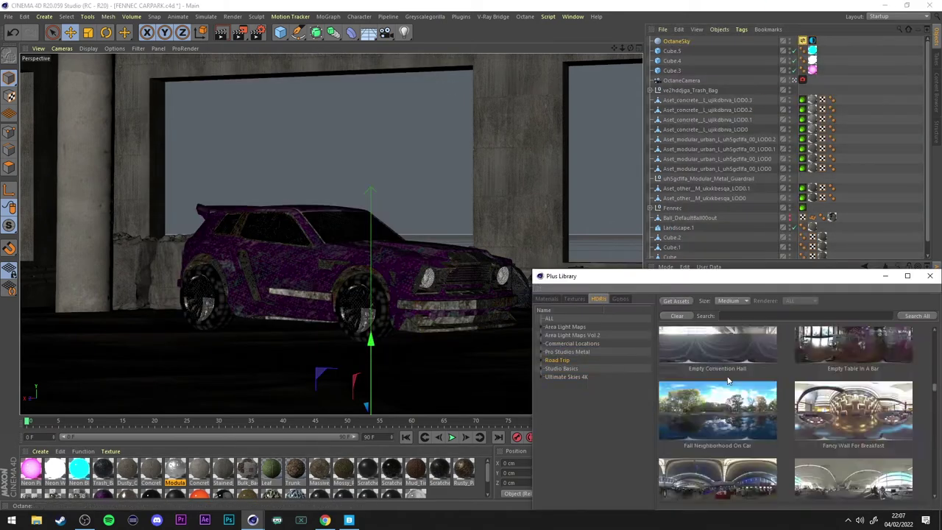
Browse the Plus Library and apply a different HDRI to the sky.
{"action": "scroll", "coordinate": [730, 366], "scroll_direction": "down", "scroll_amount": 3}
{"action": "scroll", "coordinate": [807, 368], "scroll_direction": "down", "scroll_amount": 3}
{"action": "scroll", "coordinate": [759, 417], "scroll_direction": "down", "scroll_amount": 3}
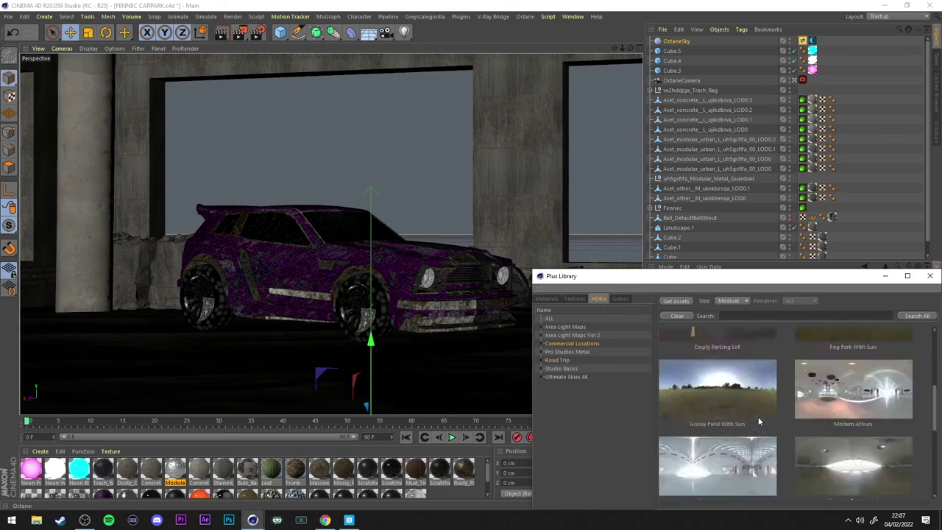
{"action": "scroll", "coordinate": [811, 397], "scroll_direction": "down", "scroll_amount": 3}
{"action": "scroll", "coordinate": [766, 394], "scroll_direction": "up", "scroll_amount": 2}
{"action": "scroll", "coordinate": [737, 398], "scroll_direction": "up", "scroll_amount": 1}
{"action": "scroll", "coordinate": [758, 405], "scroll_direction": "down", "scroll_amount": 1}
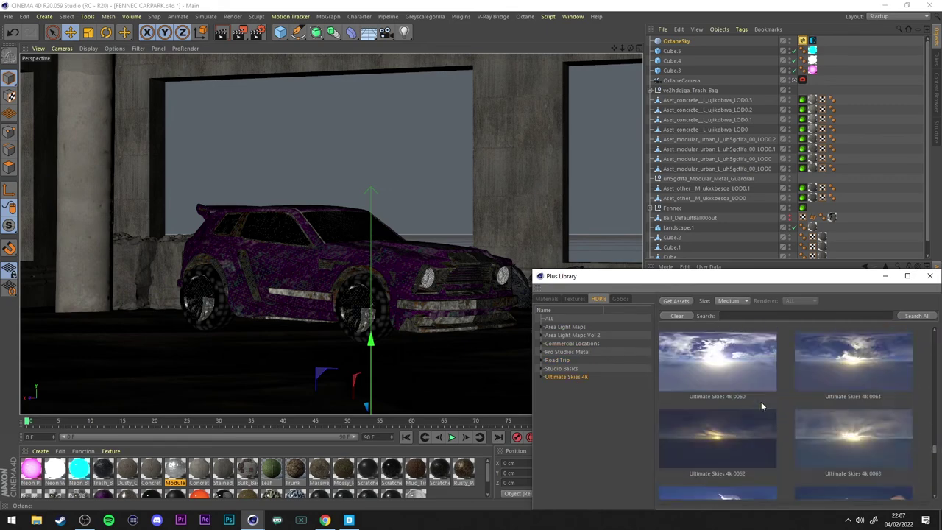
{"action": "double_click", "coordinate": [758, 383]}
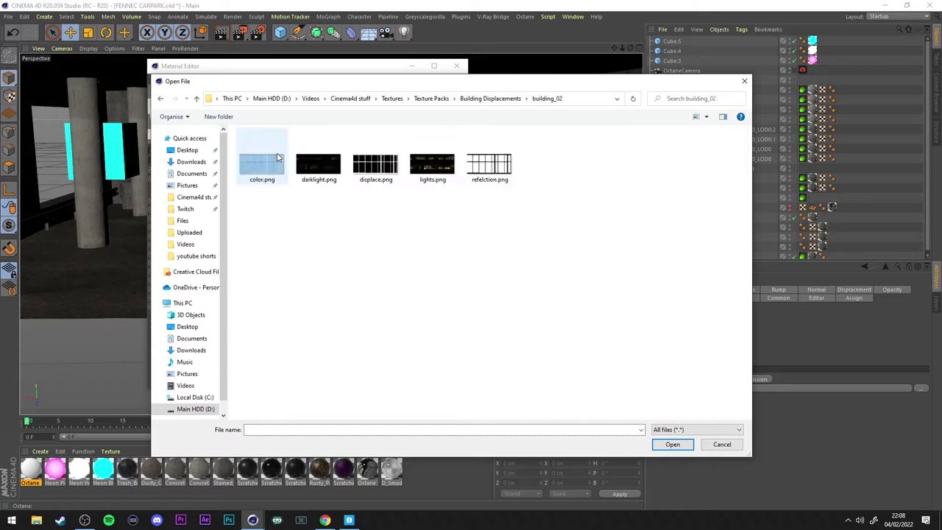
Load the building_05 building texture as the Octane Material's displacement map.
{"action": "key", "text": "BackSpace"}
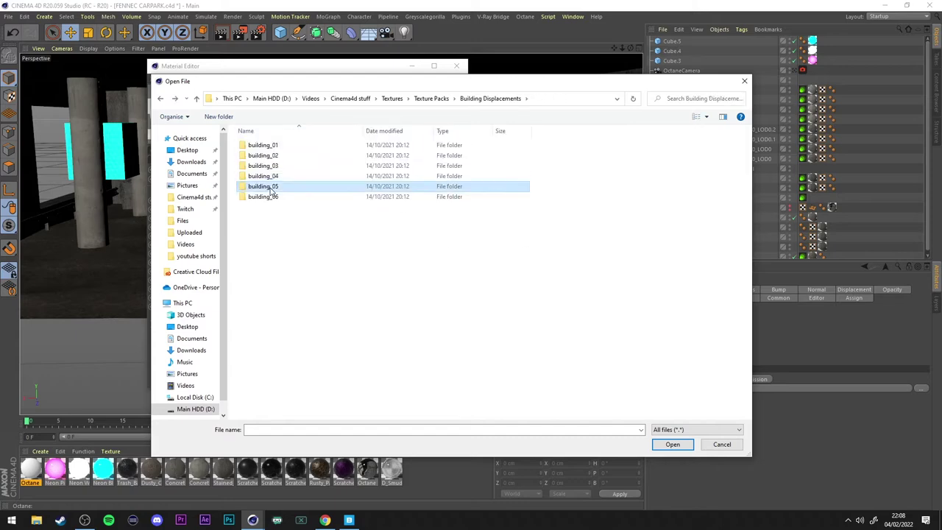
{"action": "double_click", "coordinate": [270, 187]}
{"action": "double_click", "coordinate": [319, 147]}
{"action": "key", "text": "Return"}
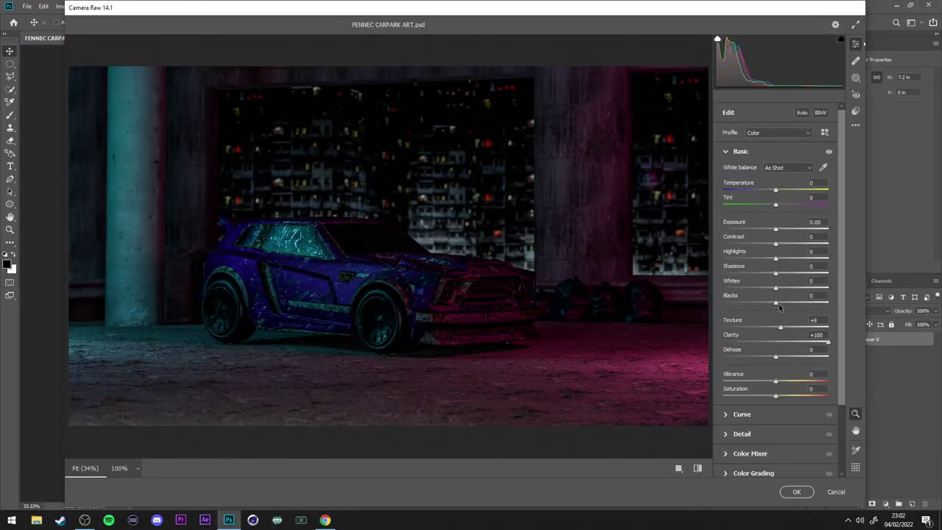
Commit the Camera Raw grade (Clarity +100, Texture +9, Noise Reduction 21) to the render.
{"action": "left_click", "coordinate": [798, 491]}
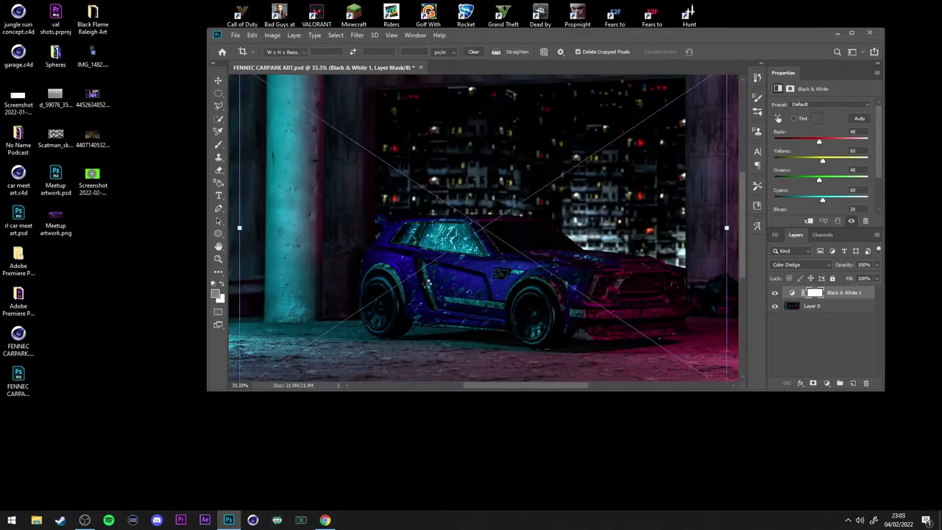